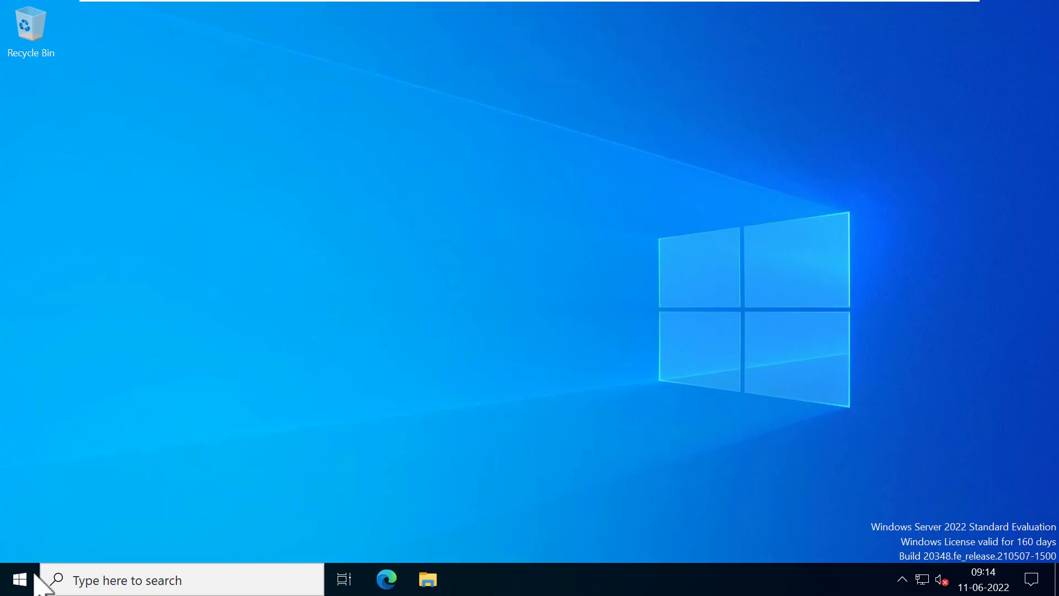
From the Start menu, run the Windows PowerShell tile as Administrator
left_click(20, 580)
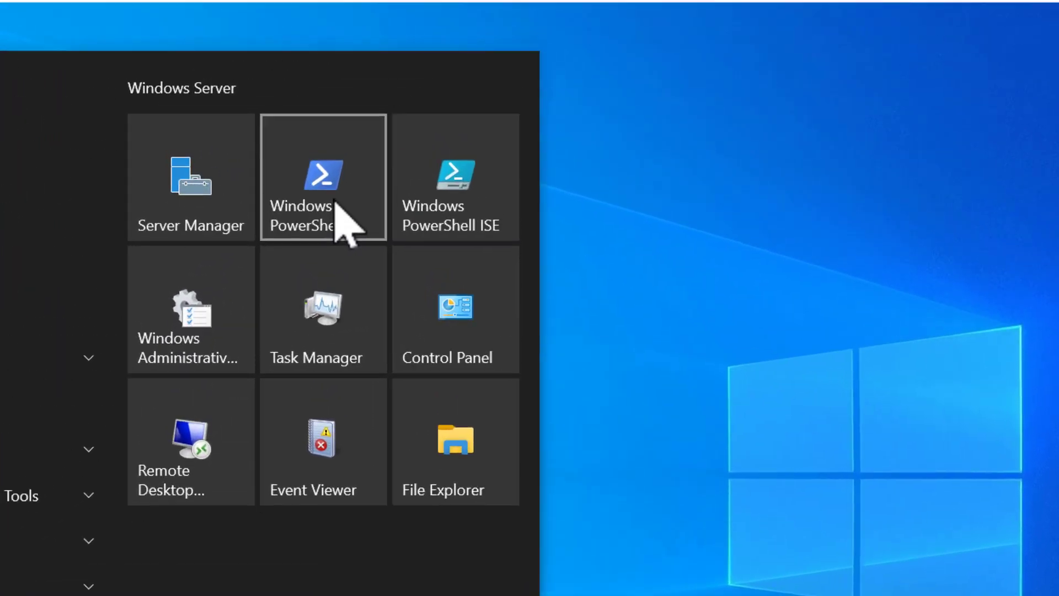
right_click(392, 124)
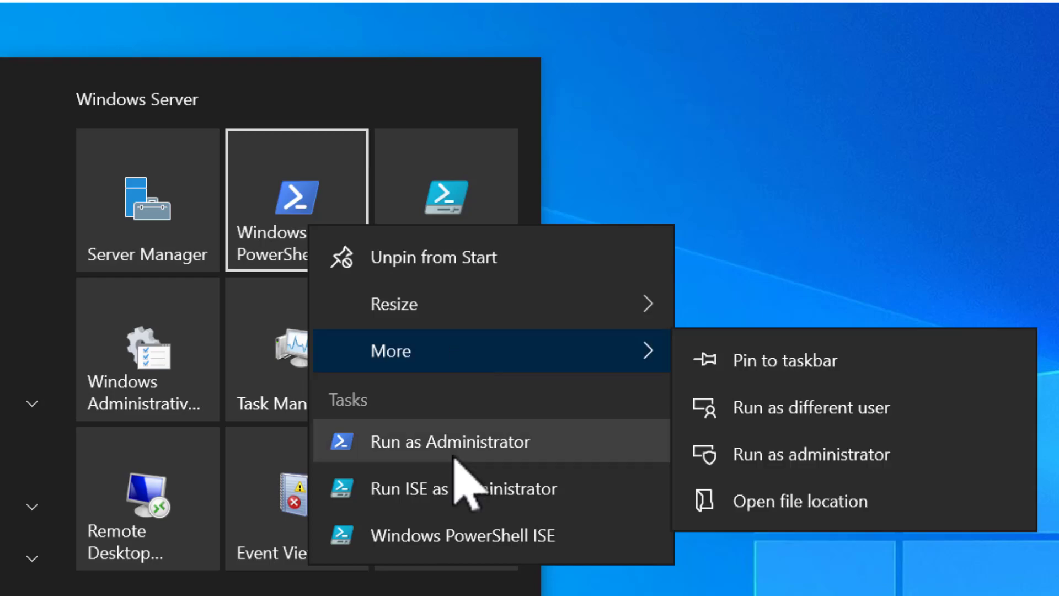
left_click(599, 453)
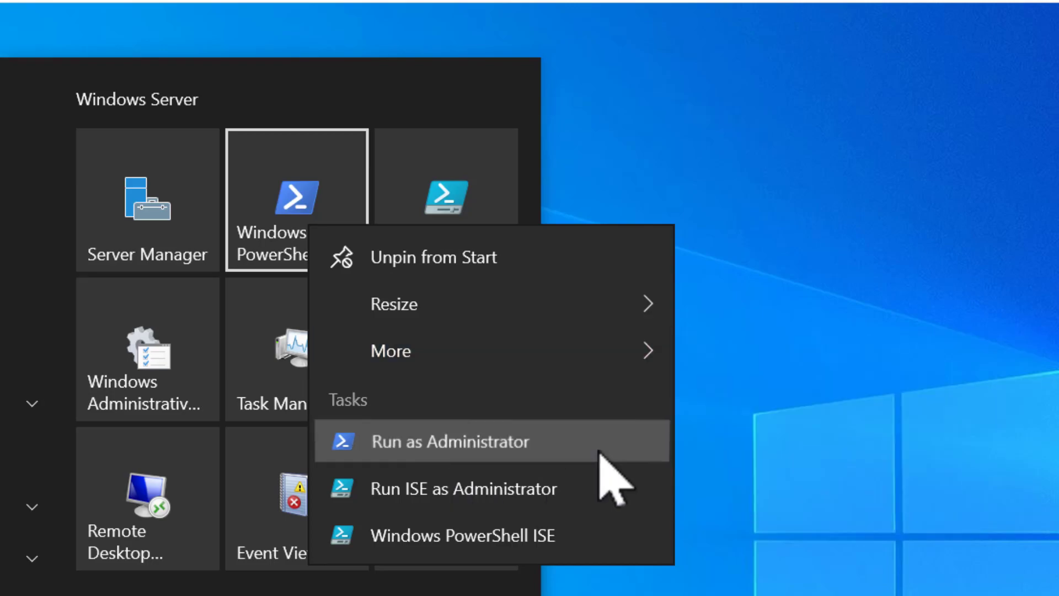
type("cd\\")
Move to the drive root, then set the execution policy to RemoteSigned, answering A (yes to all)
key("Return")
type("c")
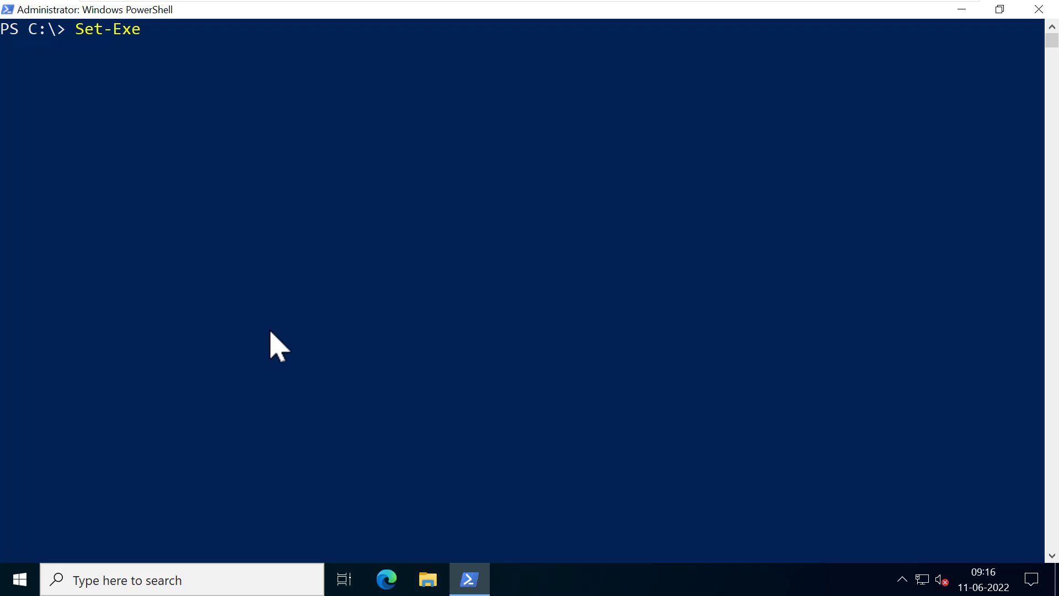
key("Tab")
type("Remote")
key("Tab")
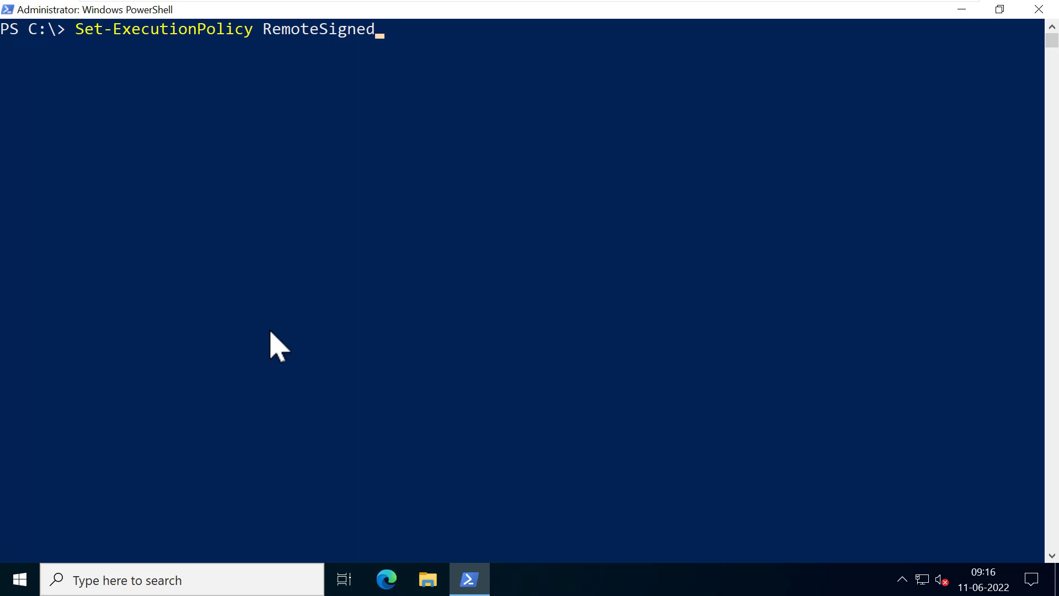
key("Return")
type("A")
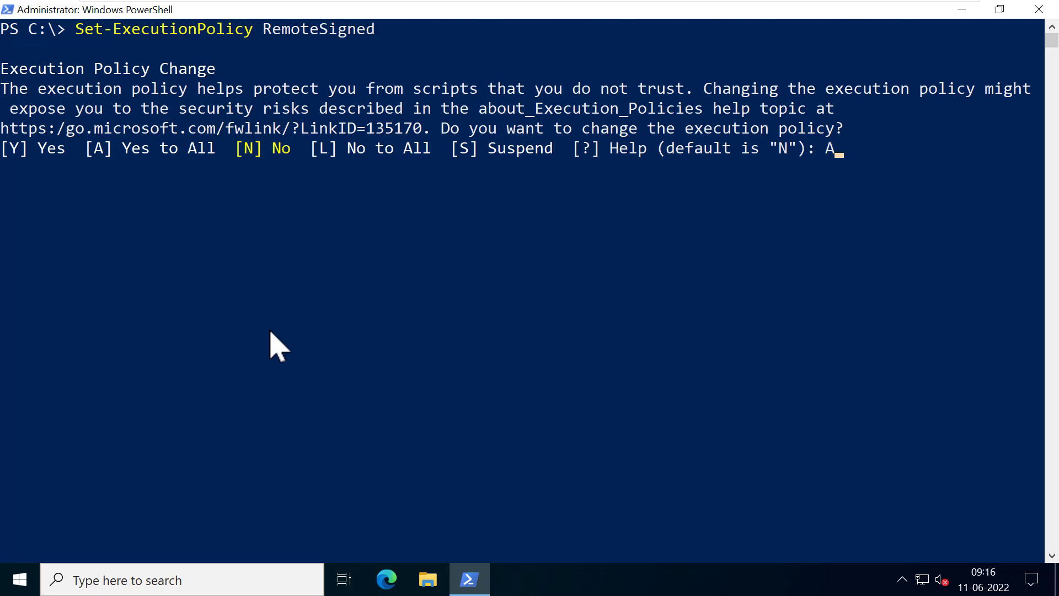
key("Return")
type("Install-Module PSWin")
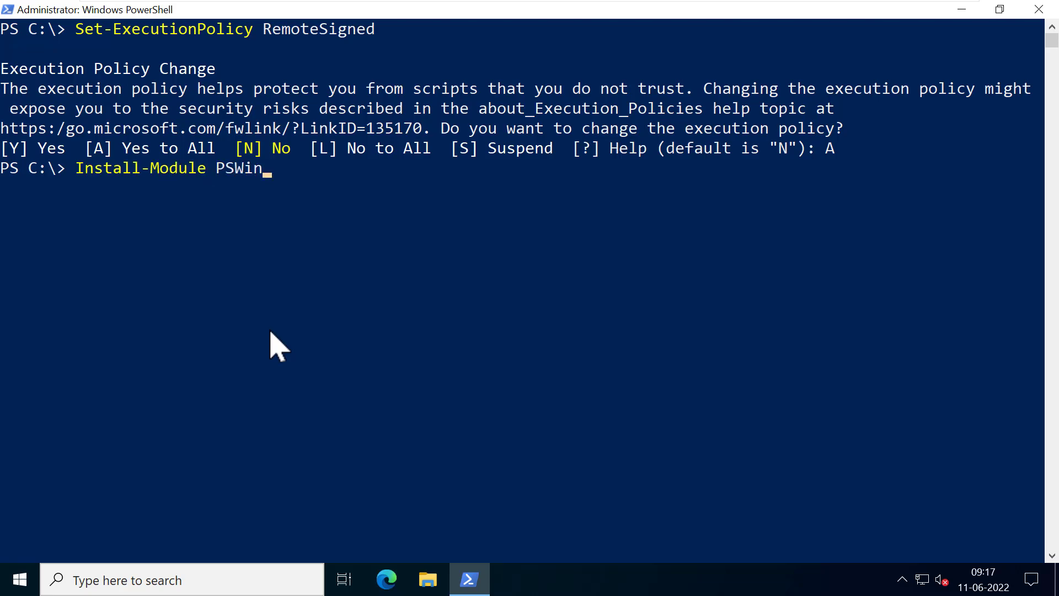
type("dowsUpdate")
Install PSWindowsUpdate, answering Y to the NuGet provider and untrusted PSGallery prompts
key("Return")
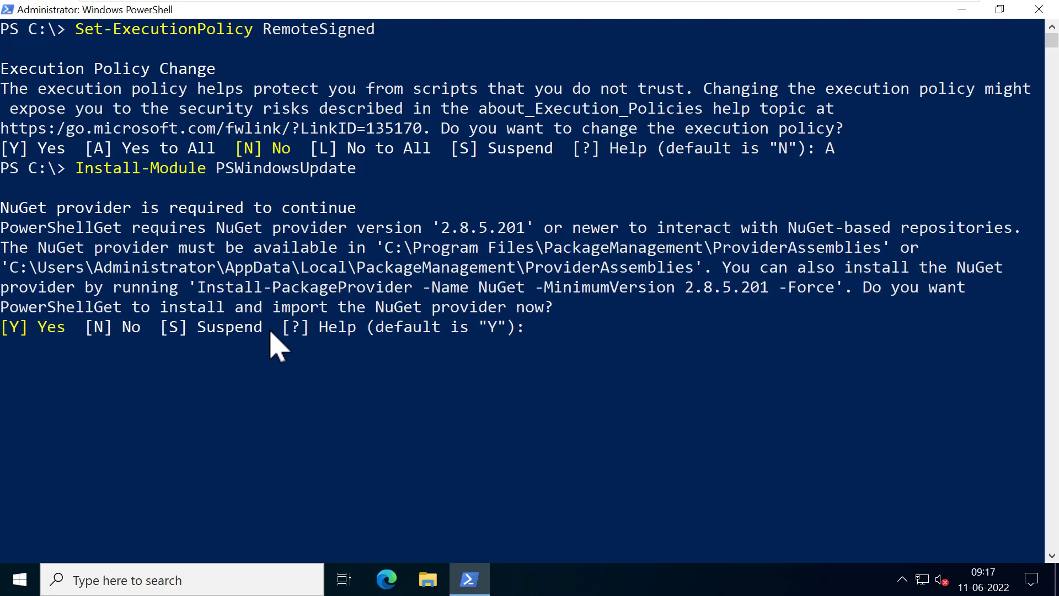
type("A")
key("Return")
type("Y")
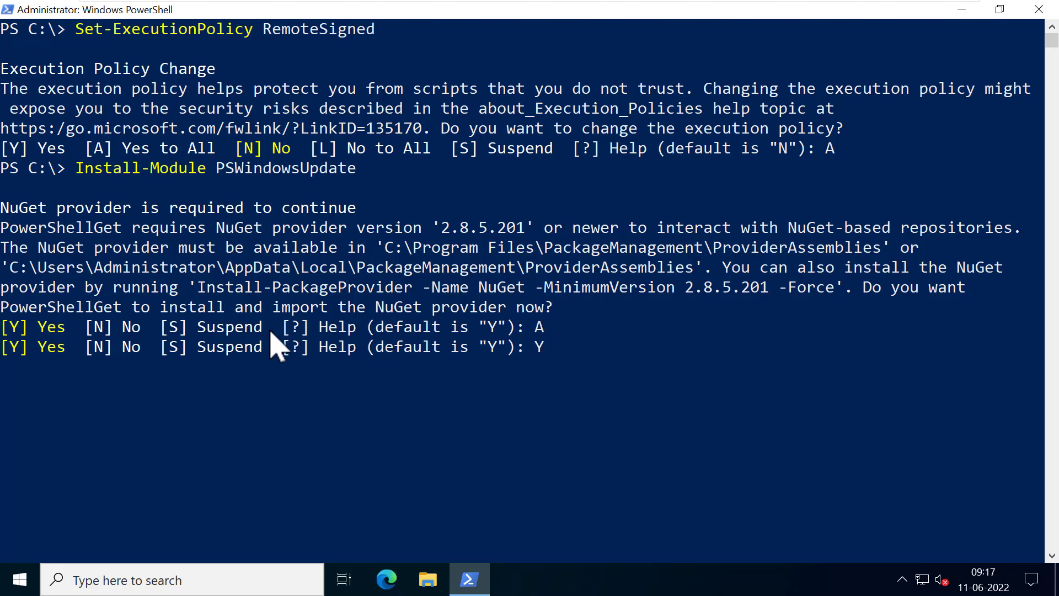
key("Return")
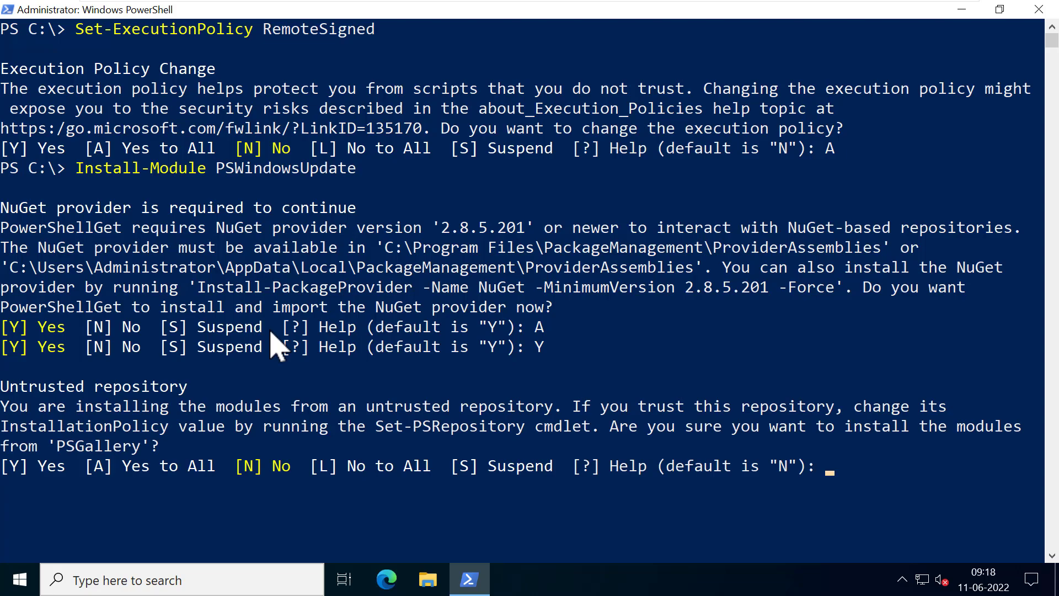
type("Y")
key("Return")
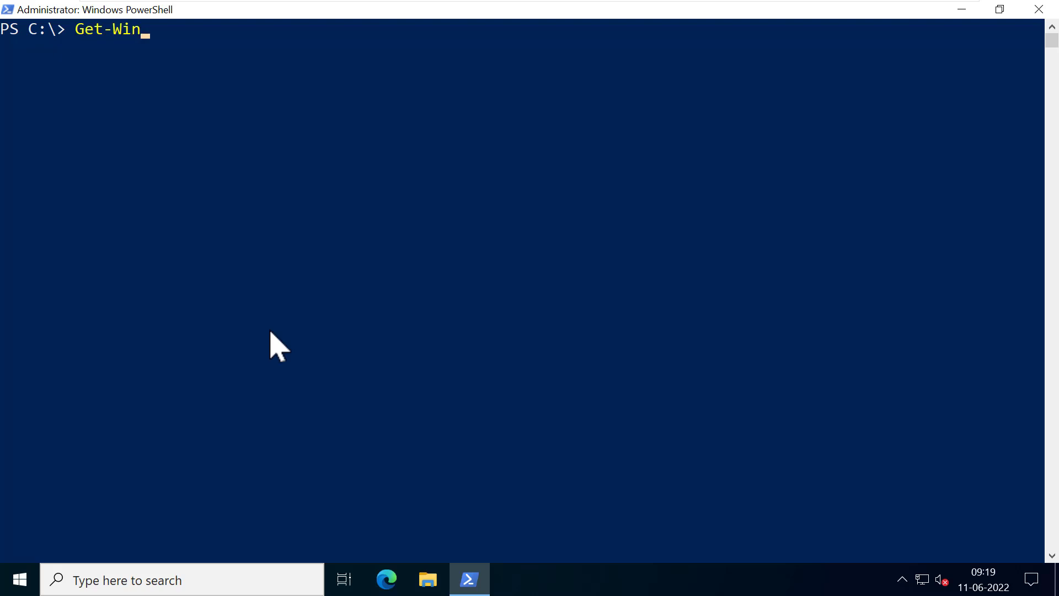
type("do")
Run Get-WindowsUpdate, listing the KB5013890 .NET preview and the VMware display driver
key("Tab")
key("BackSpace")
key("BackSpace")
key("BackSpace")
key("BackSpace")
type("U")
key("Tab")
key("Return")
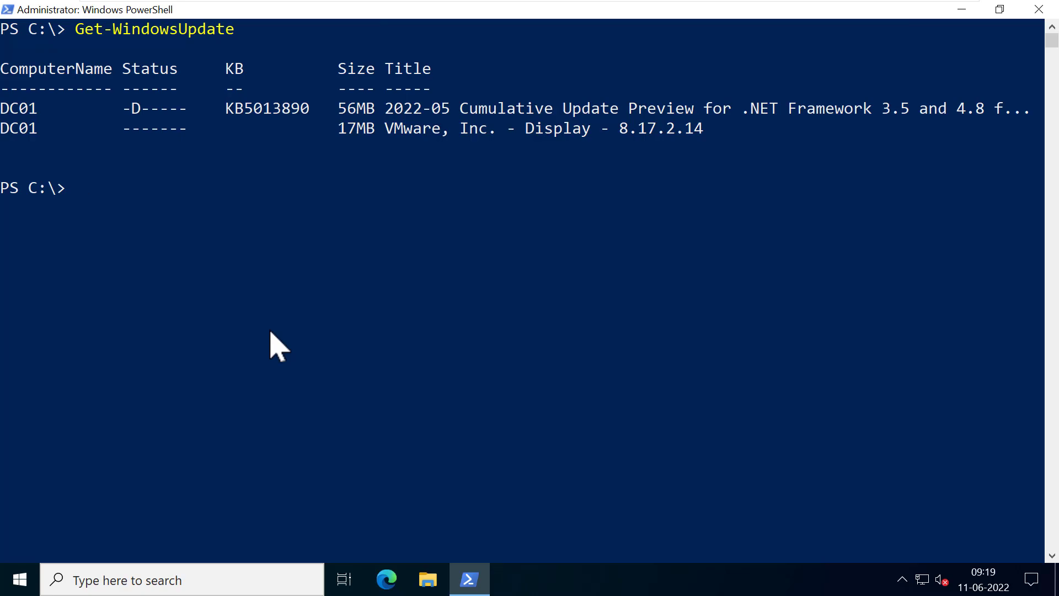
type("Get-Win")
Run Get-WindowsUpdate -AcceptAll -Install -AutoReboot to download and install both updates
key("Tab")
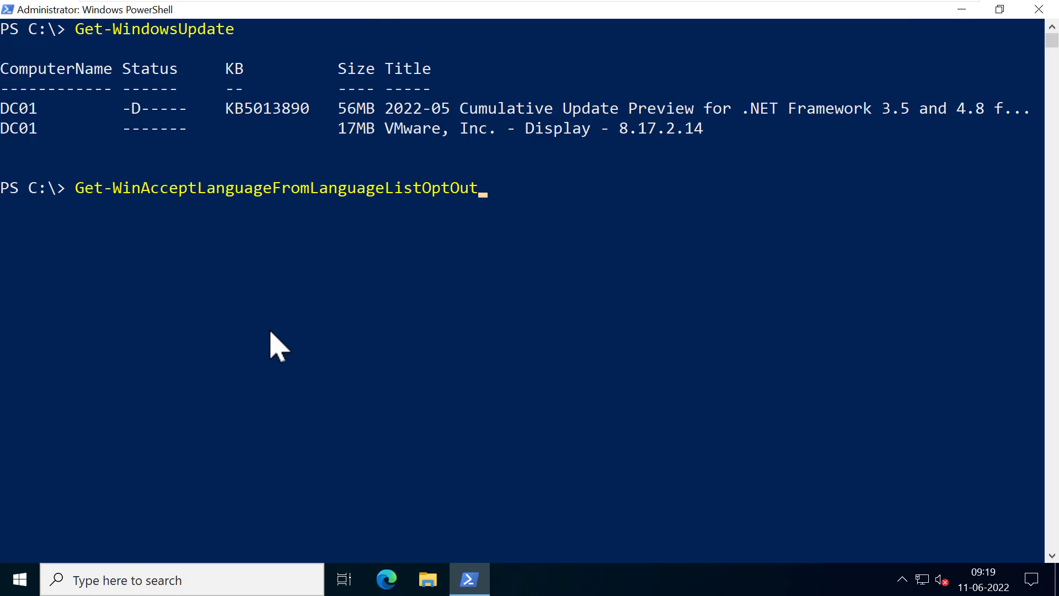
key("Tab")
key("Tab")
type("-")
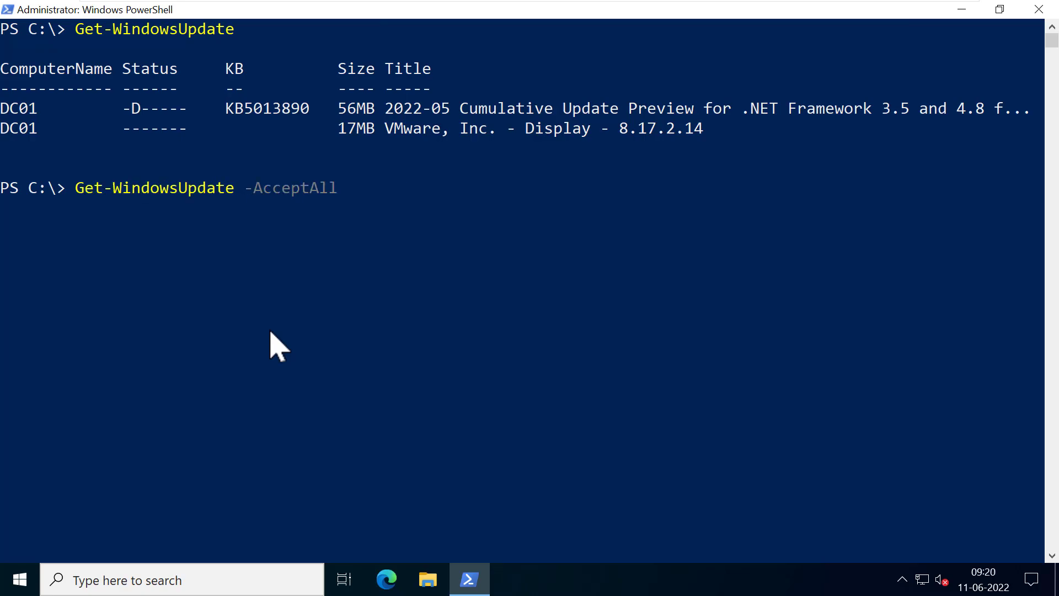
key("Tab")
type("-In")
key("Tab")
type("-Co")
key("Tab")
key("shift+Tab")
key("Return")
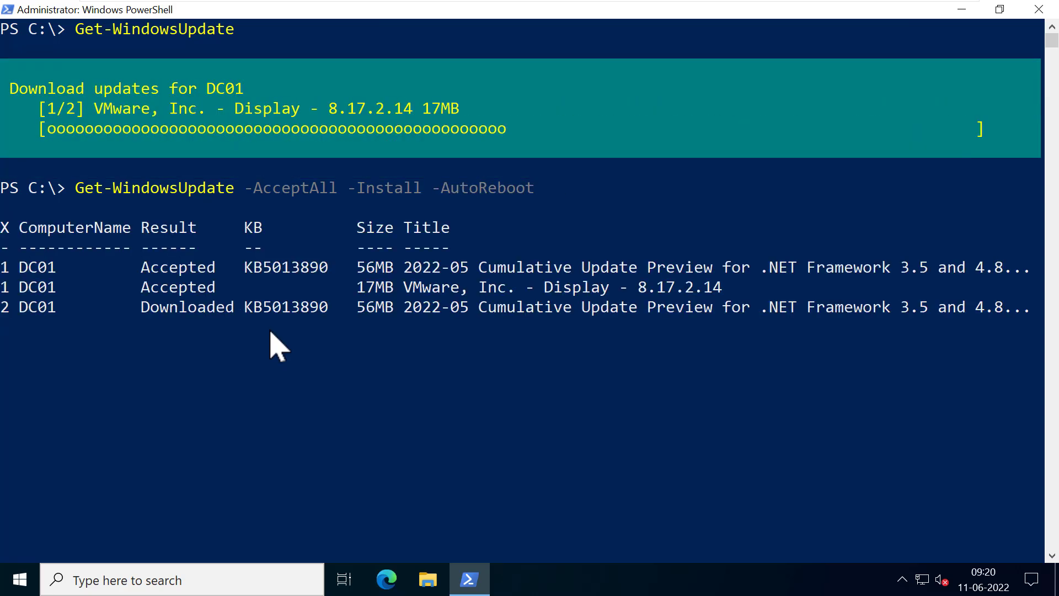